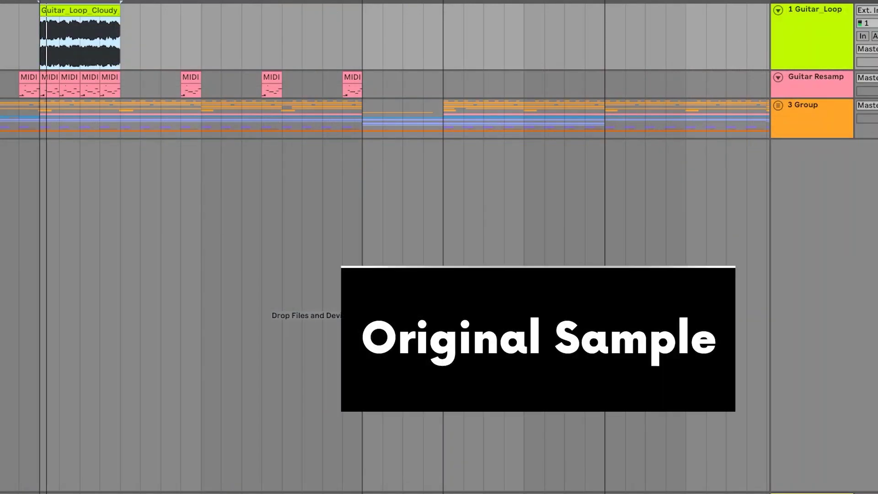
# Switch the solo from the Guitar_Loop track to Guitar Resamp and open the Guitar Resamp track's devices.
pyautogui.scroll(4, 91, 9)
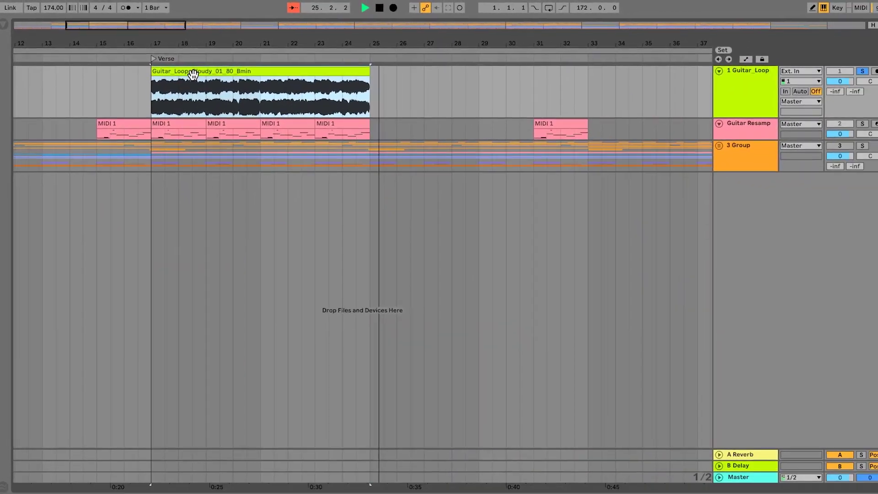
pyautogui.click(852, 71)
pyautogui.moveTo(256, 70); pyautogui.dragTo(737, 127)
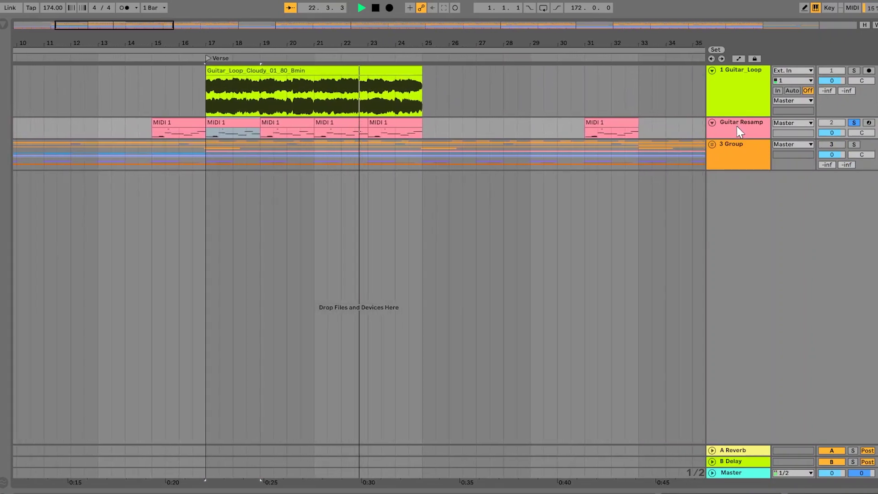
pyautogui.doubleClick(716, 130)
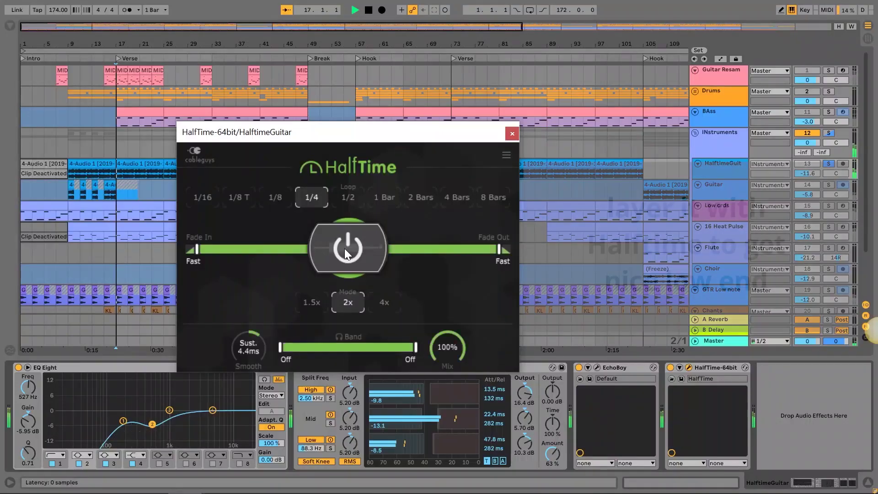
# Close the HalfTime plugin window and select the Guitar track's clip area near the start of the verse.
pyautogui.click(512, 135)
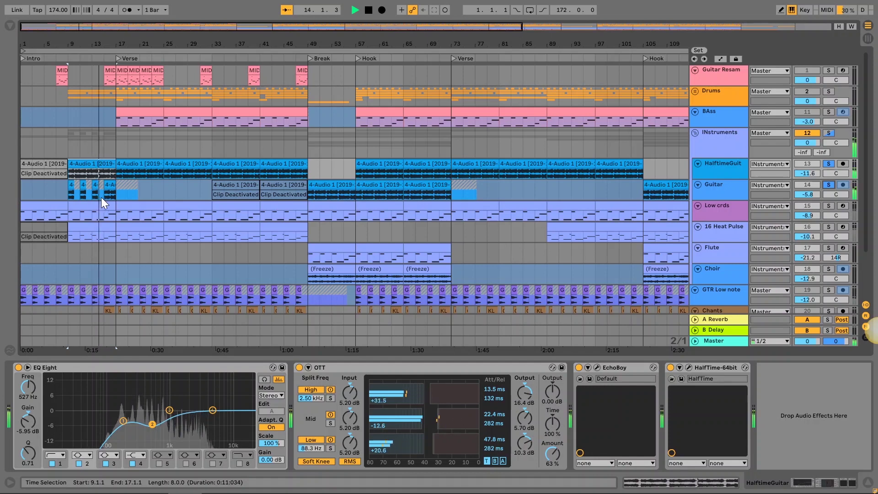
pyautogui.click(119, 201)
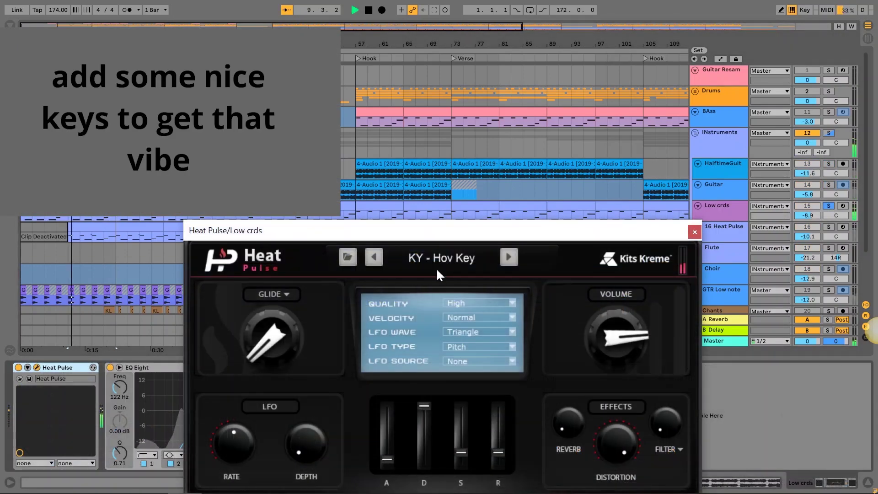
# Examine the Heat Pulse instrument on Low crds and the Decapitator effect on 16 Heat Pulse.
pyautogui.moveTo(444, 235); pyautogui.dragTo(452, 148)
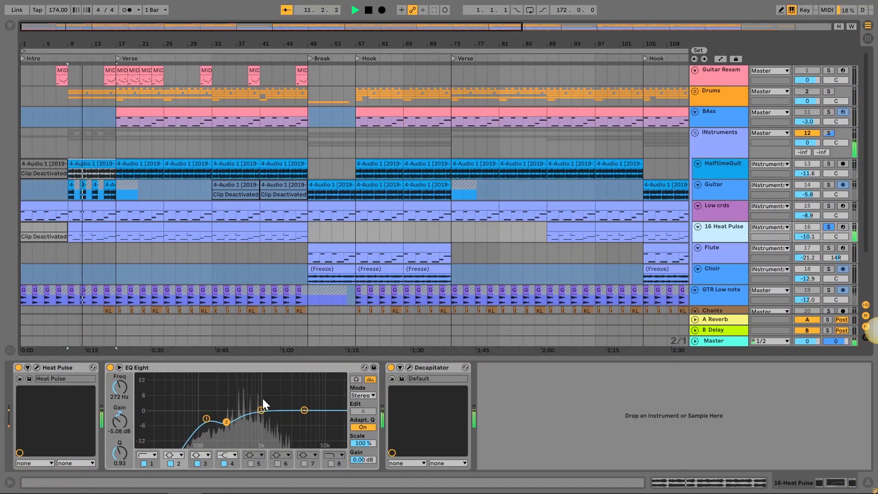
pyautogui.click(409, 368)
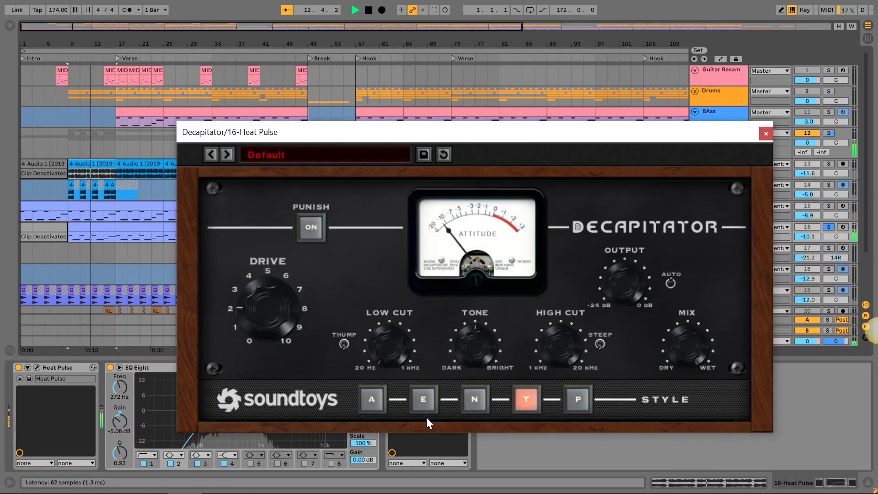
pyautogui.click(767, 132)
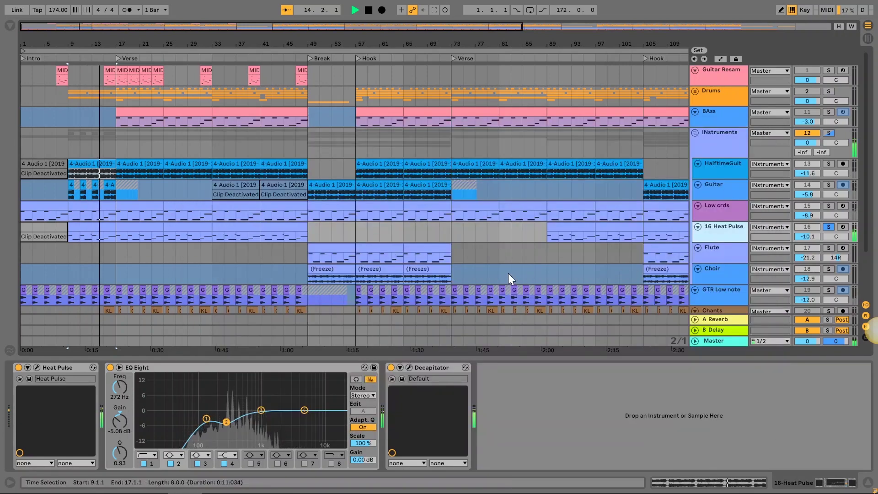
# Play the Flute clip in the Break section and inspect the track's Heat Pulse instrument.
pyautogui.scroll(-1, 492, 248)
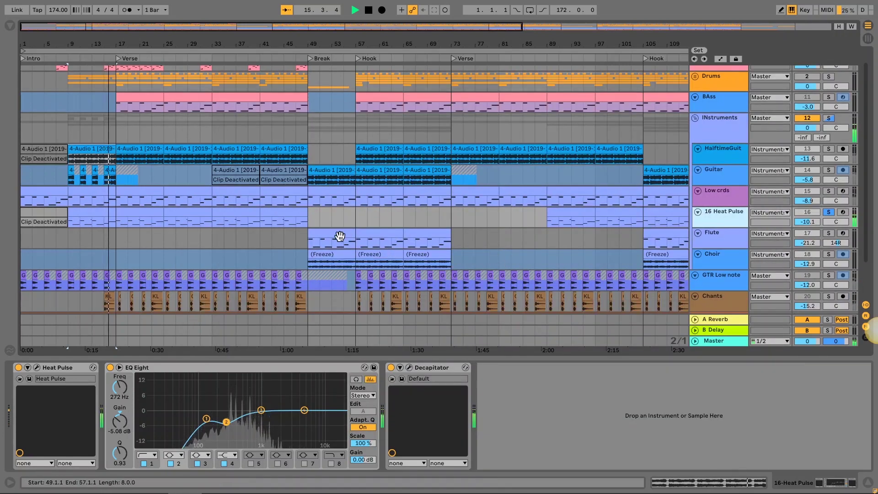
pyautogui.click(340, 236)
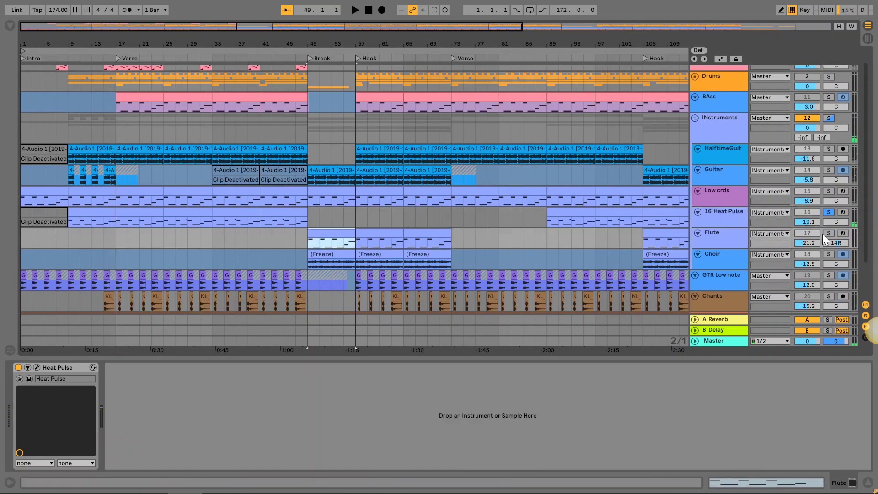
pyautogui.press('space')
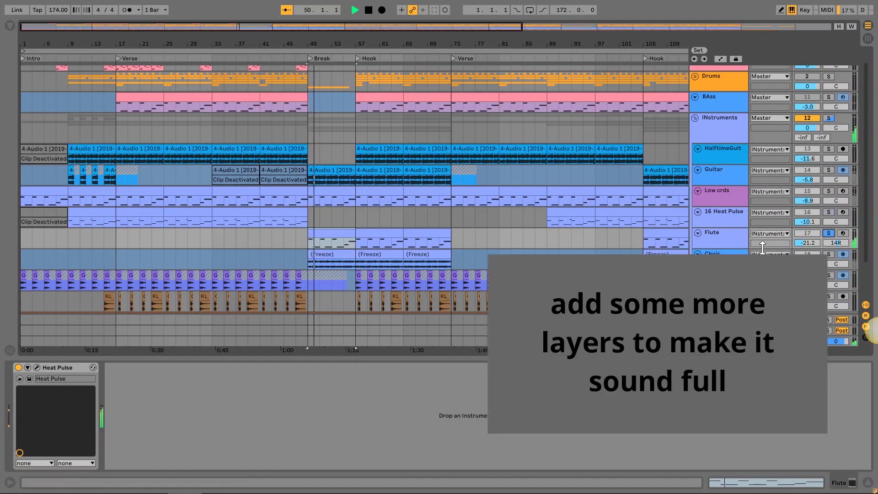
pyautogui.click(723, 237)
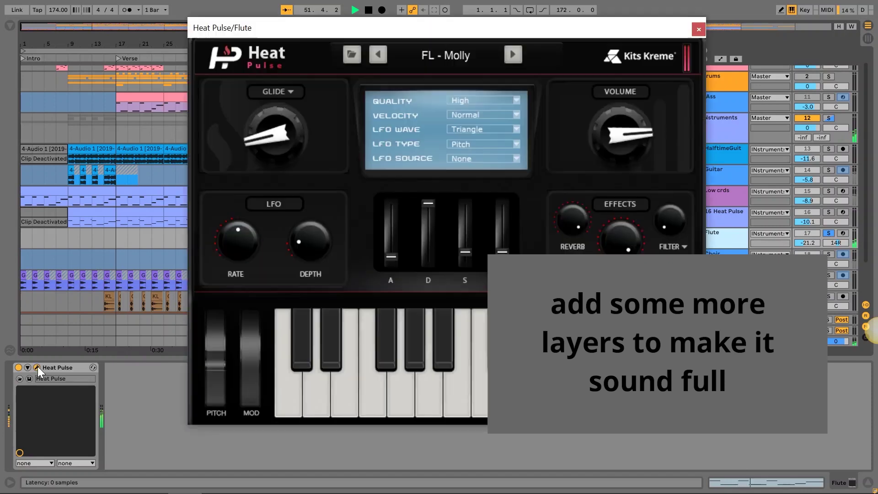
pyautogui.click(37, 367)
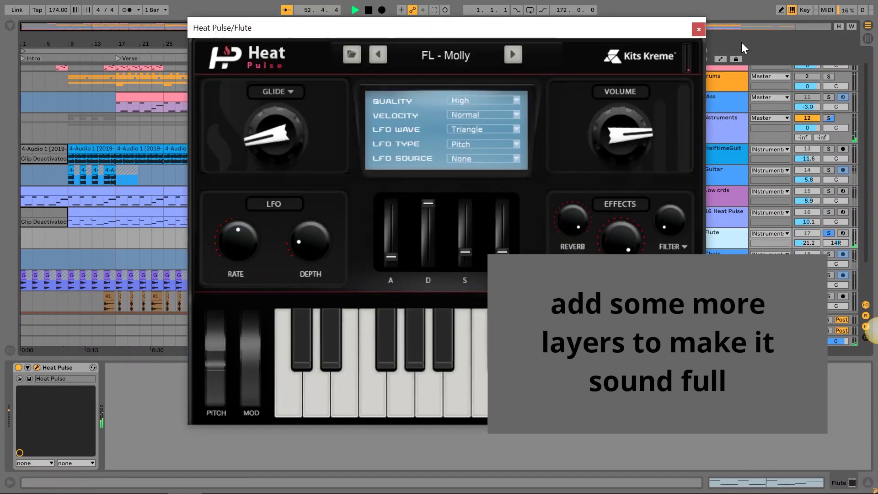
pyautogui.click(701, 29)
# Audition the Choir layer, then the combined instrument layers from the Hook with playback following re-enabled.
pyautogui.click(830, 255)
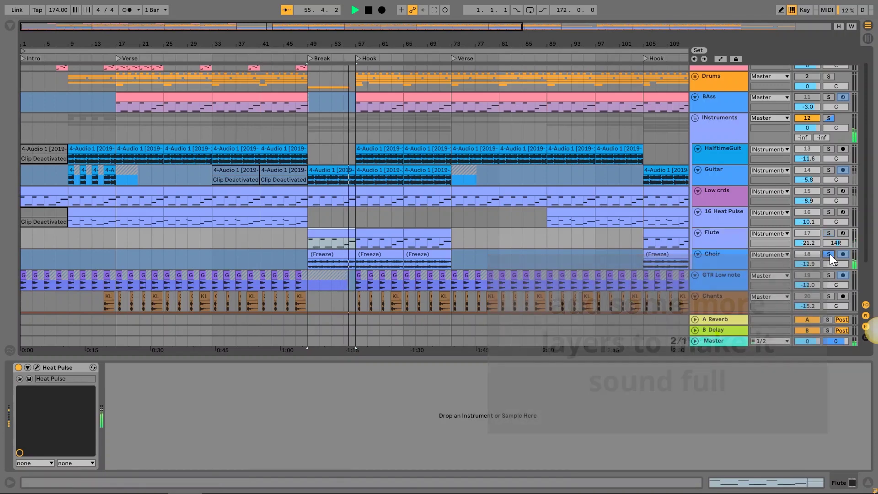
pyautogui.click(337, 199)
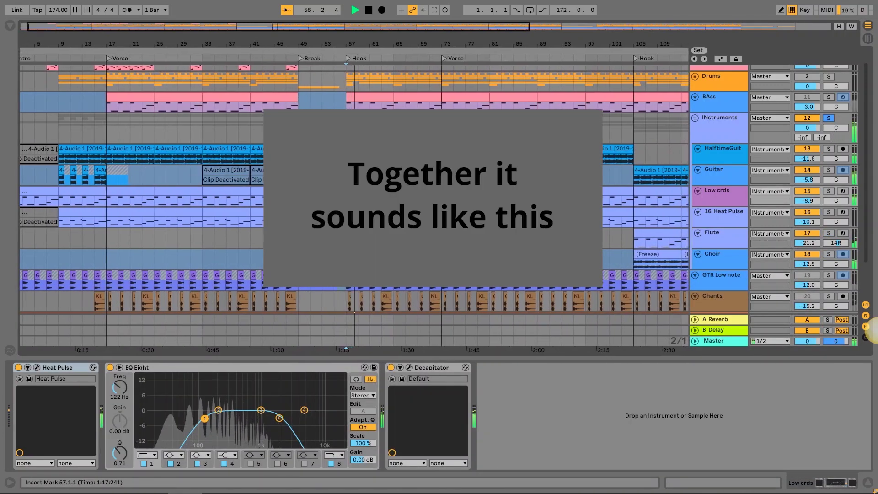
pyautogui.scroll(-1, 336, 199)
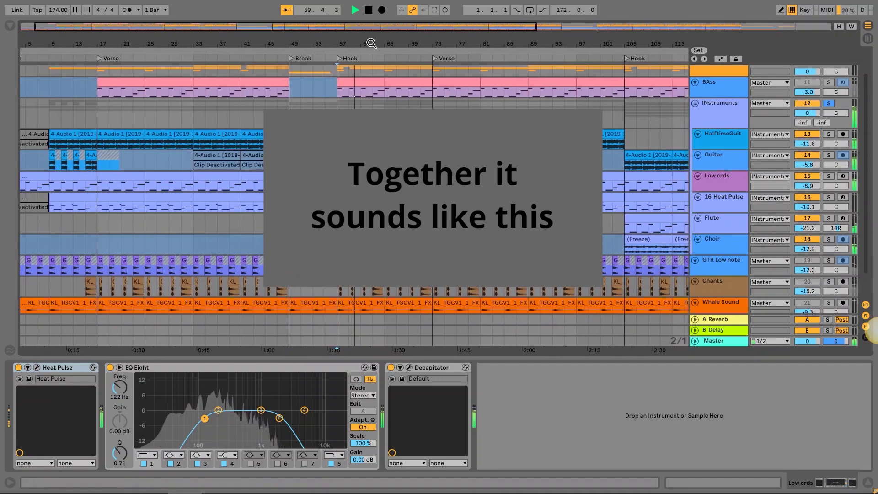
pyautogui.scroll(3, 337, 199)
pyautogui.moveTo(317, 23); pyautogui.dragTo(316, 20)
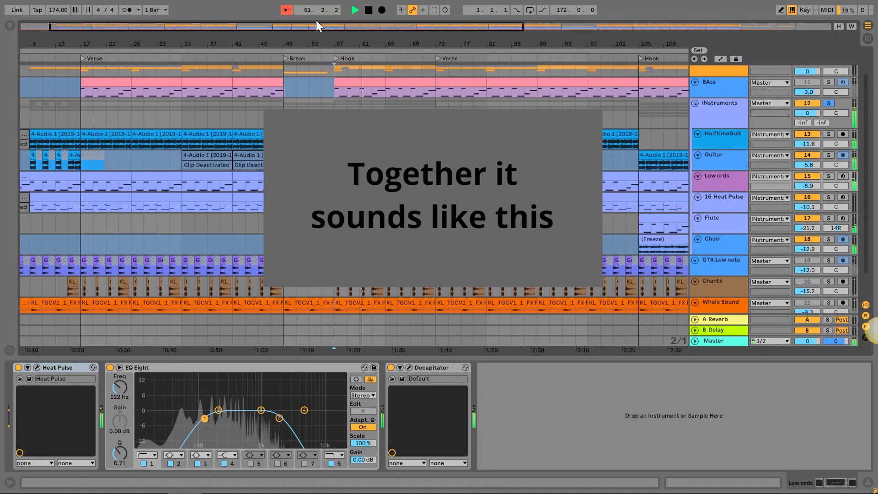
pyautogui.click(290, 10)
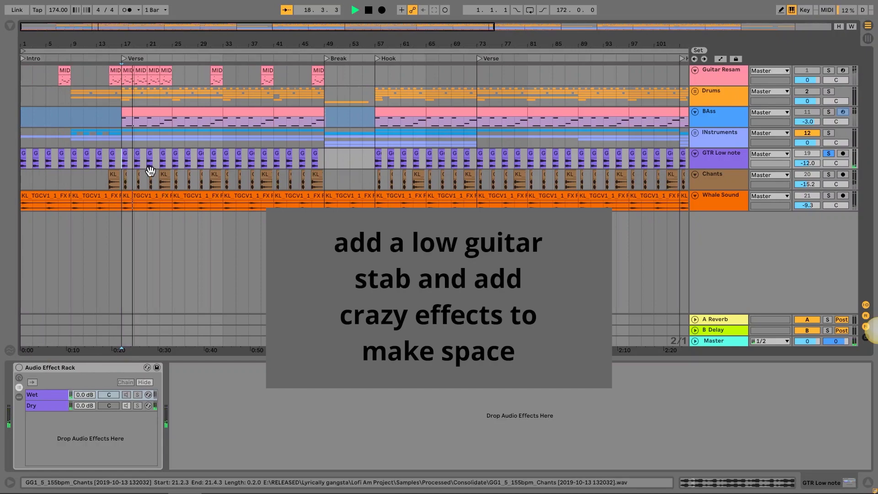
# Switch on the Audio Effect Rack on the GTR Low note track.
pyautogui.click(18, 368)
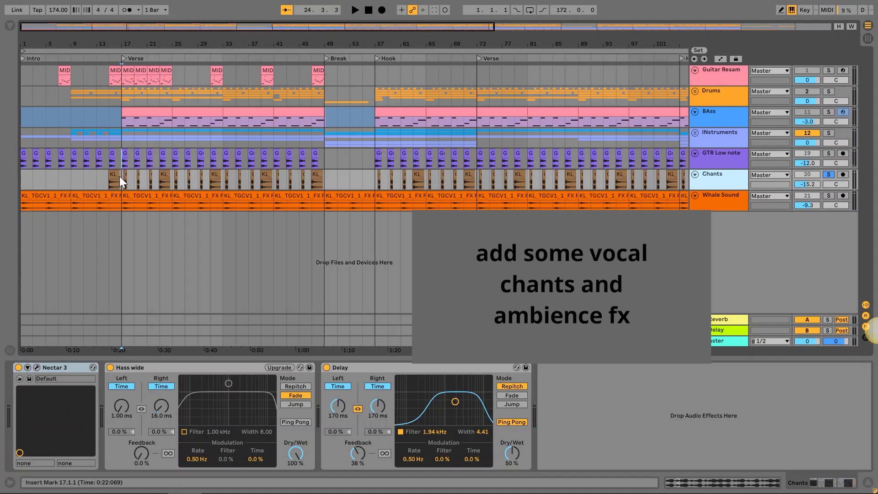
# Audition the Chants track at the start of the verse with its Hass wide delay off and on.
pyautogui.click(114, 171)
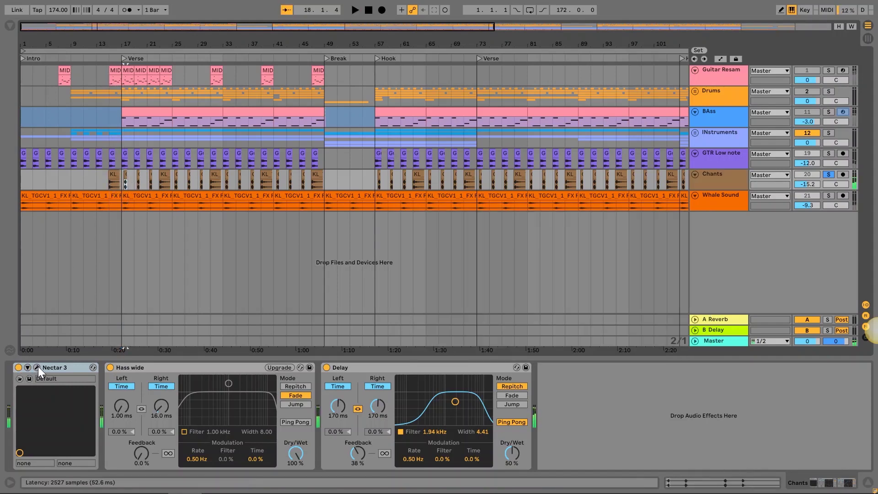
pyautogui.click(110, 368)
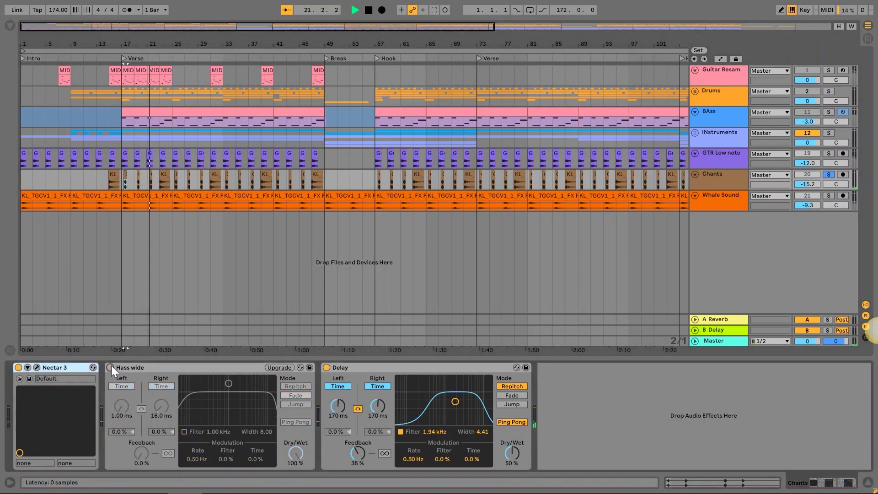
pyautogui.click(110, 367)
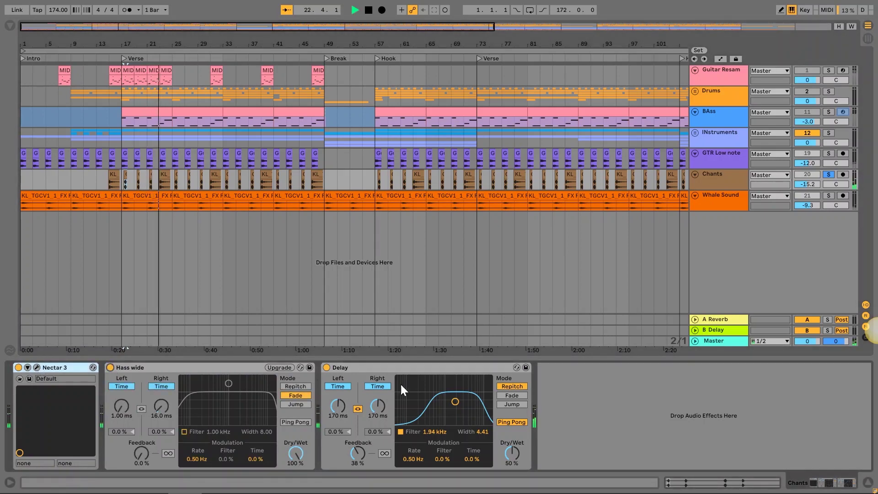
# Solo the Whale Sound track, play it from bar 17 with its effects shown, and release the solo.
pyautogui.click(829, 195)
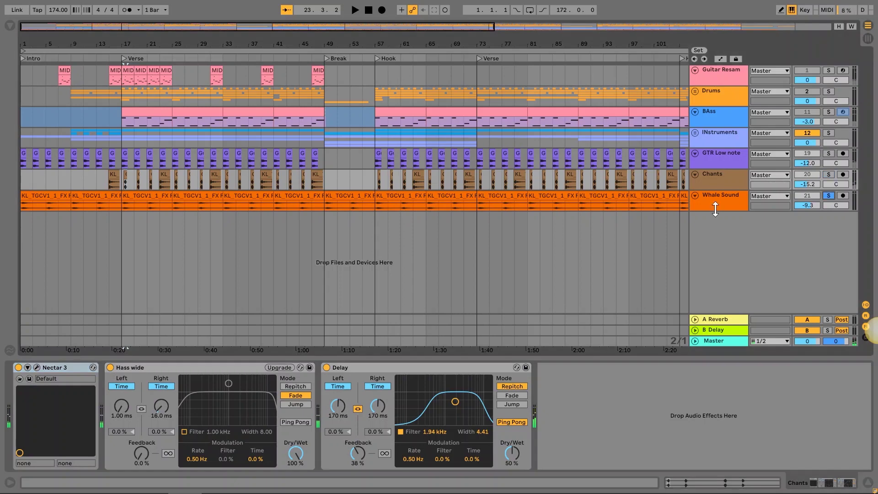
pyautogui.click(716, 206)
pyautogui.click(119, 201)
pyautogui.press('space')
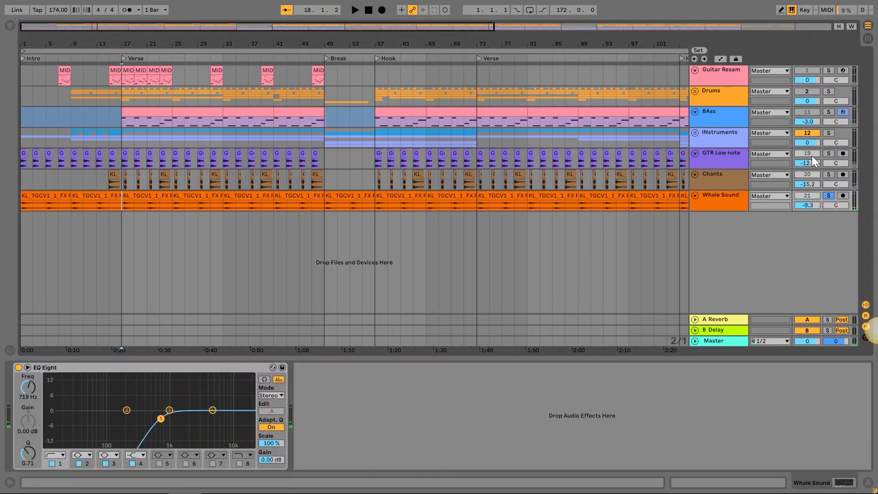
pyautogui.click(829, 196)
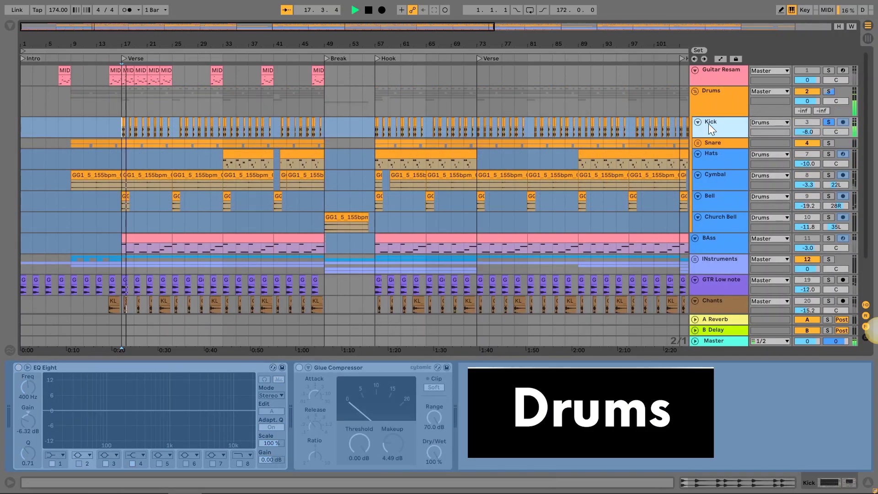
# Add the Snare group to the soloed Kick and briefly unfold it to view its Snare and Clap tracks.
pyautogui.click(829, 145)
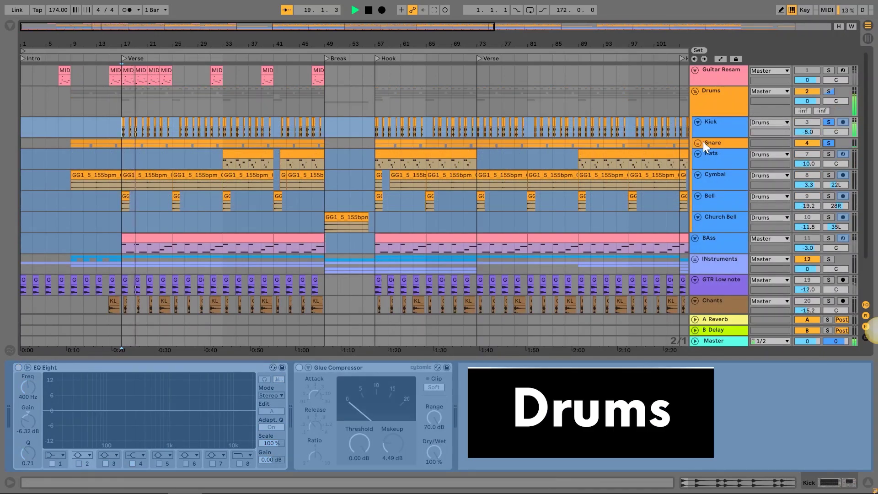
pyautogui.click(701, 141)
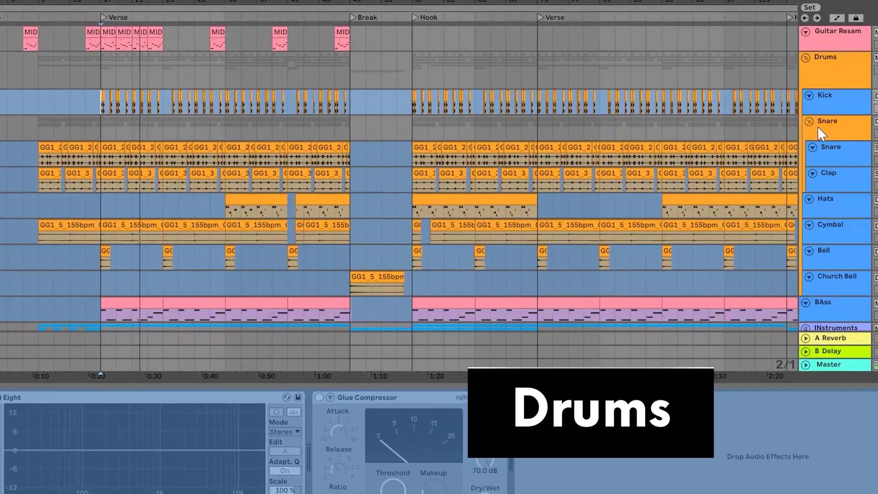
pyautogui.click(809, 122)
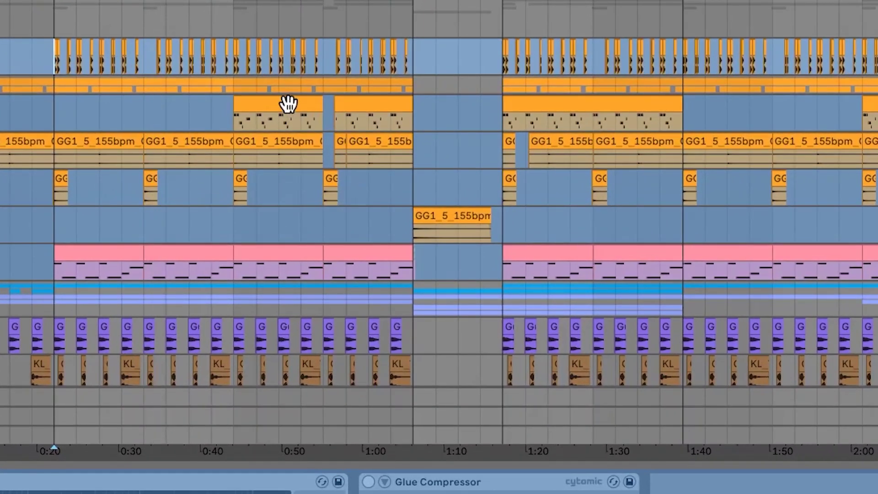
# Go through the Hats, Bell and Cymbal clips in the verse and start playback from the Cymbal track.
pyautogui.click(288, 104)
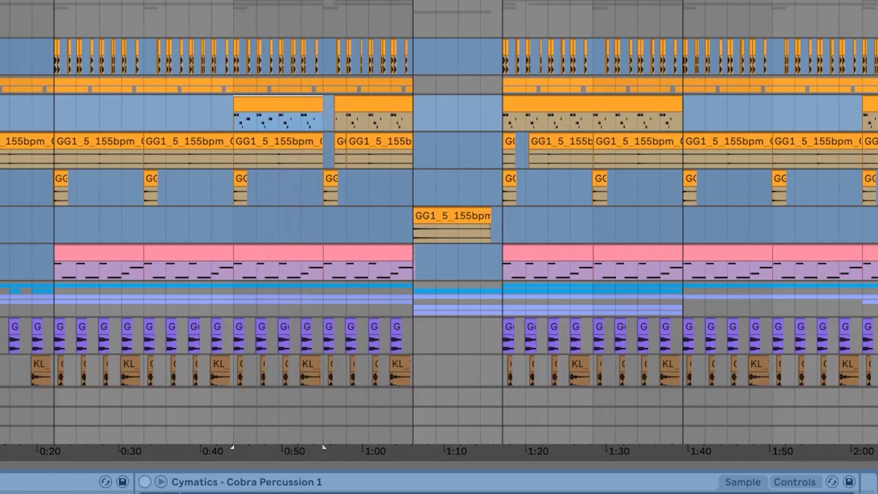
pyautogui.click(334, 174)
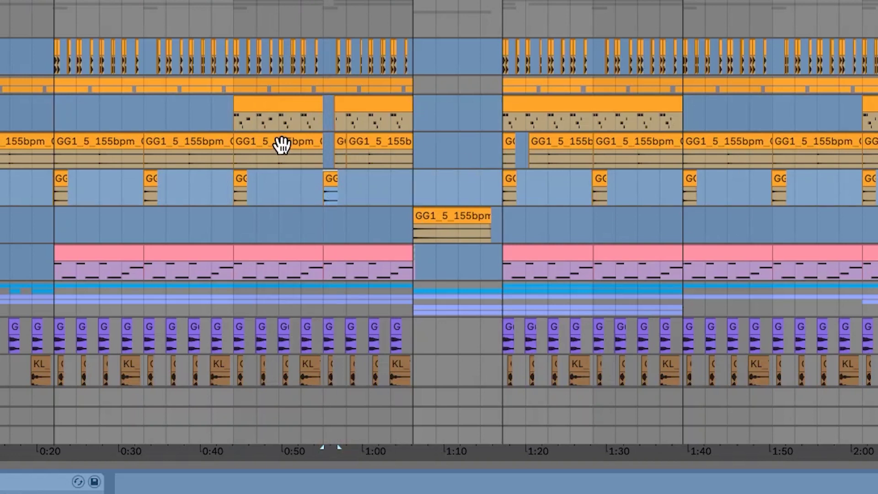
pyautogui.click(280, 161)
pyautogui.press('space')
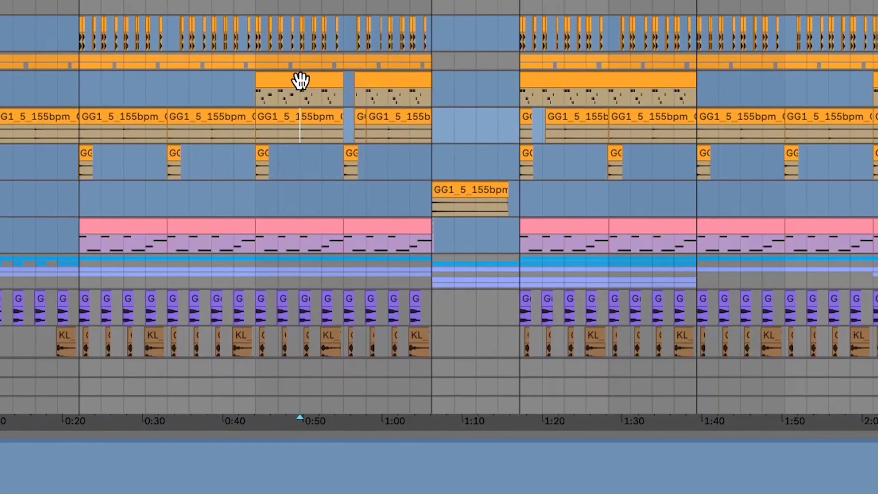
# Show the Hats clip's Drum Rack, select its Cobra Open Hihat 11 pad and play the hats pattern.
pyautogui.click(278, 104)
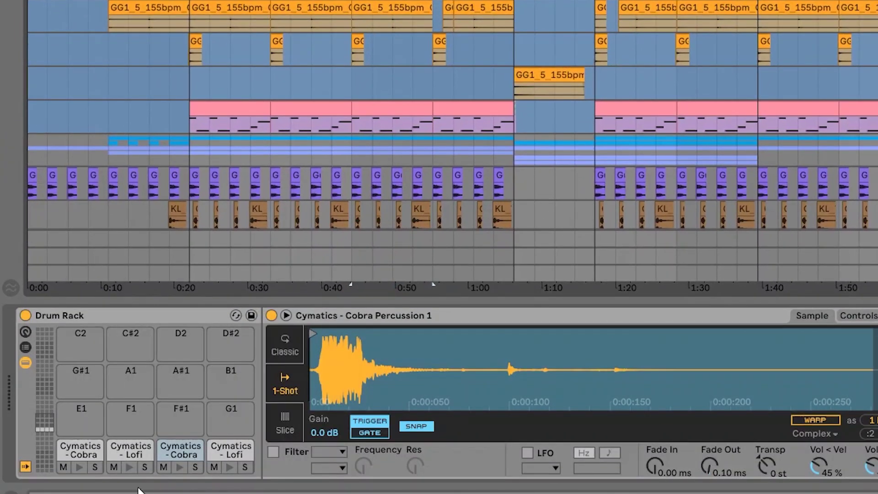
pyautogui.click(72, 457)
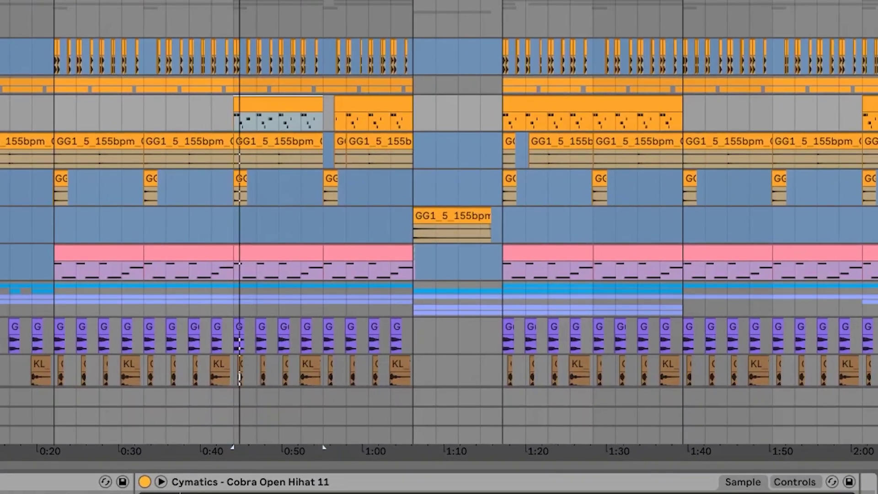
pyautogui.press('space')
pyautogui.press('space')
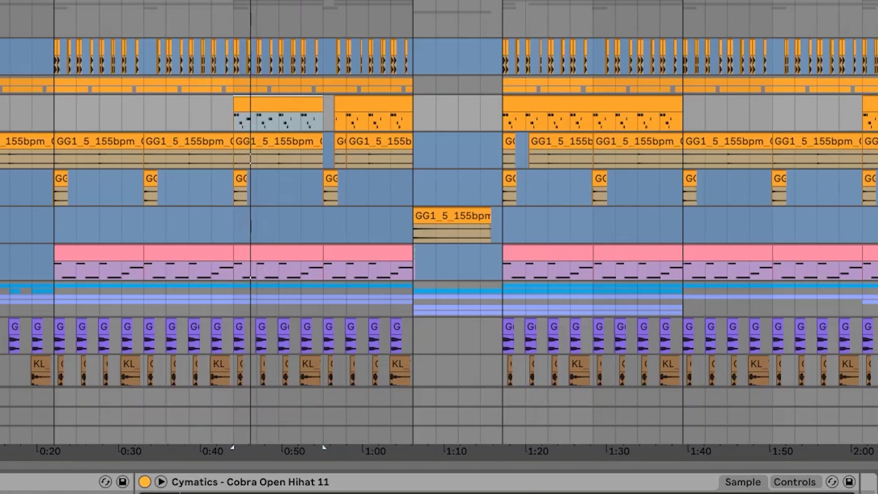
pyautogui.press('space')
# Play the drums with the soloed BAss track from bar 43, then turn off the BAss solo.
pyautogui.click(347, 220)
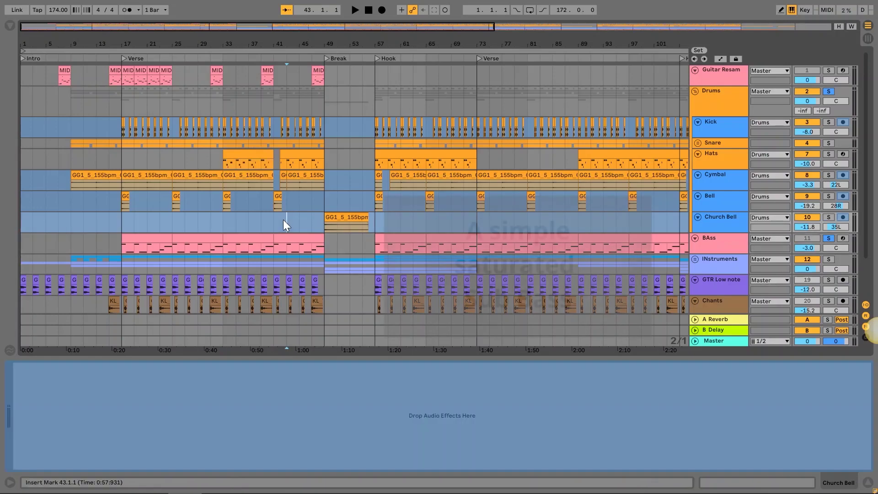
pyautogui.press('space')
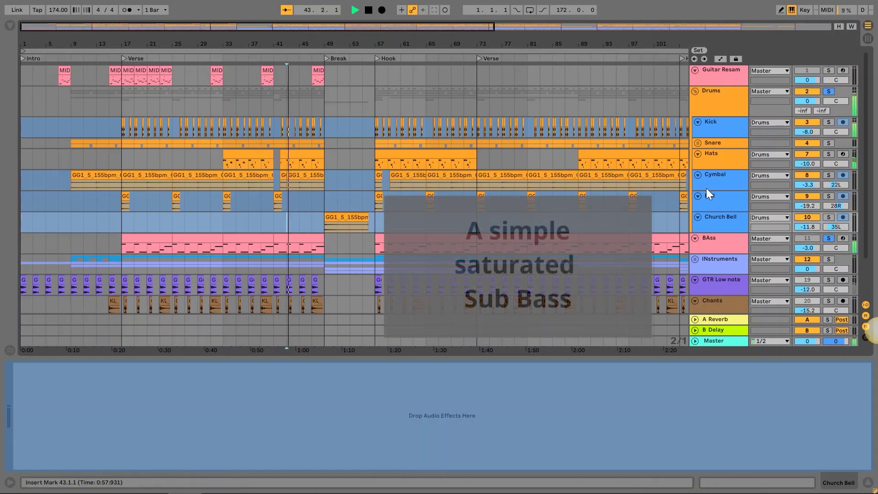
pyautogui.click(829, 240)
pyautogui.press('space')
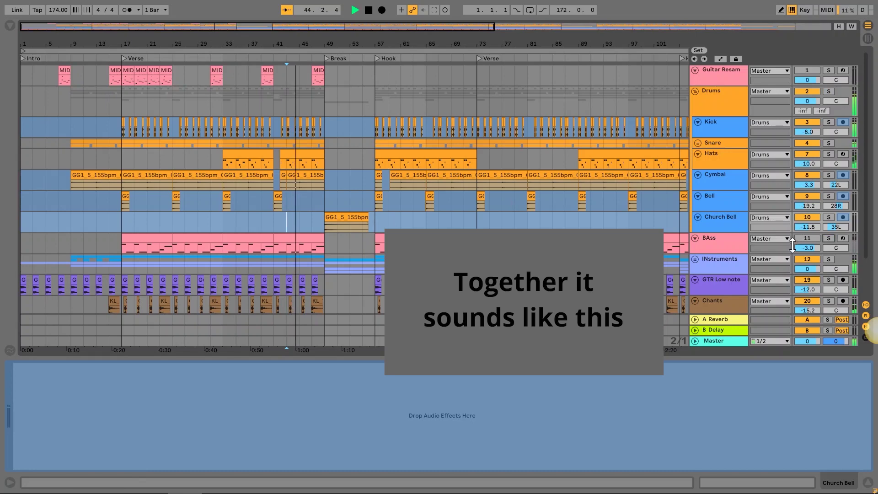
# Fold the Drums group, delete the disabled effect after its Glue Compressor, and hide the device view.
pyautogui.click(695, 92)
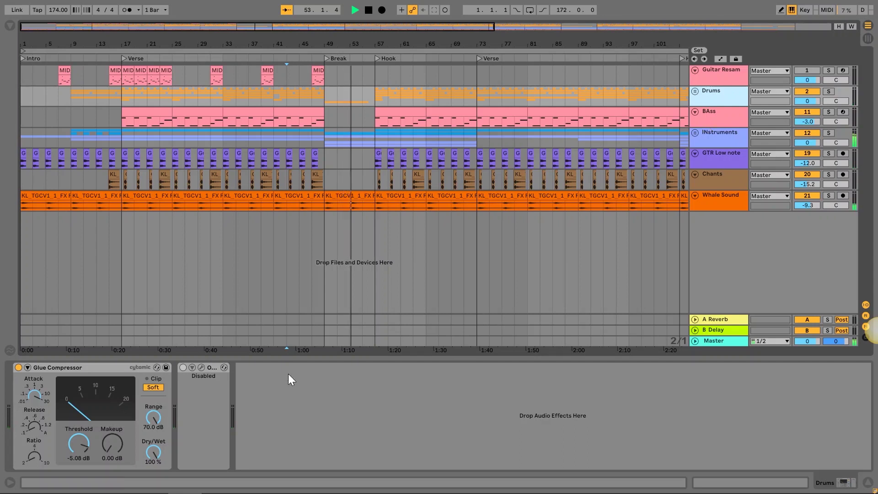
pyautogui.click(213, 370)
pyautogui.press('Delete')
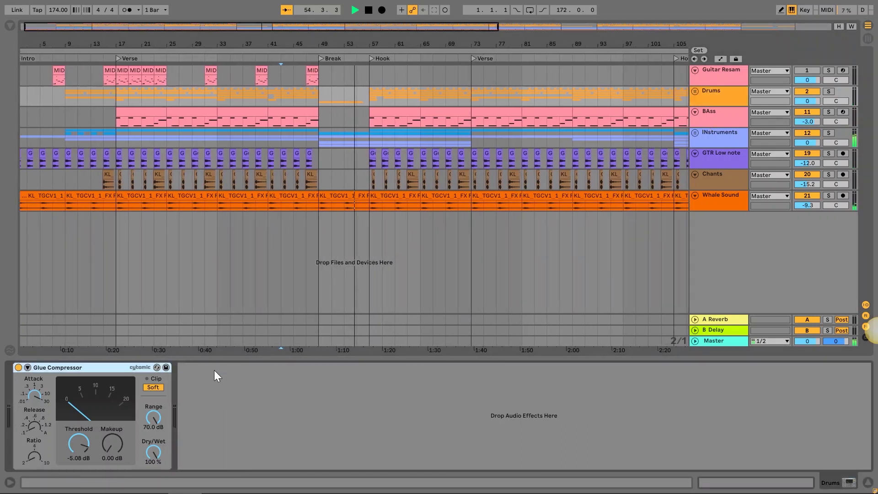
pyautogui.click(865, 482)
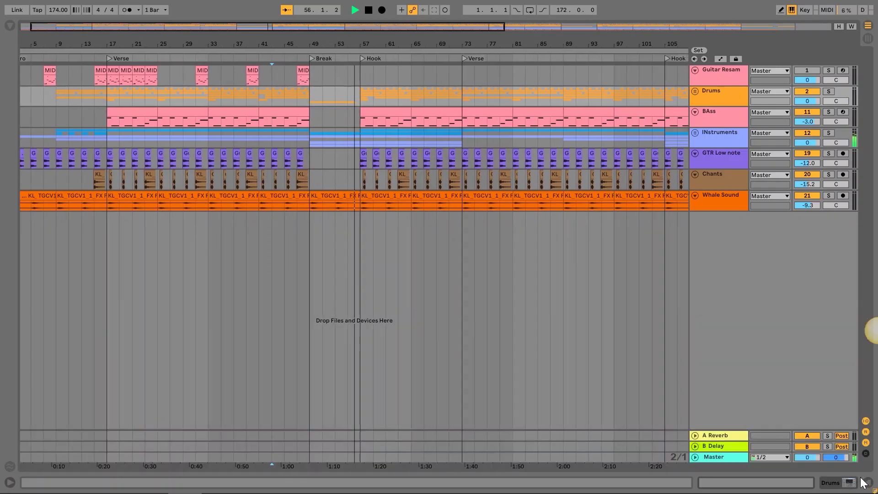